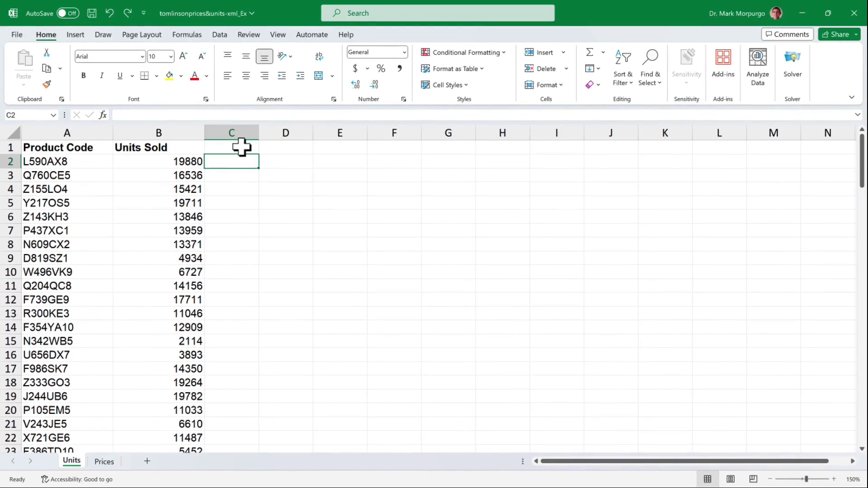
Enter a bold 'Price' heading in cell C1
click(242, 147)
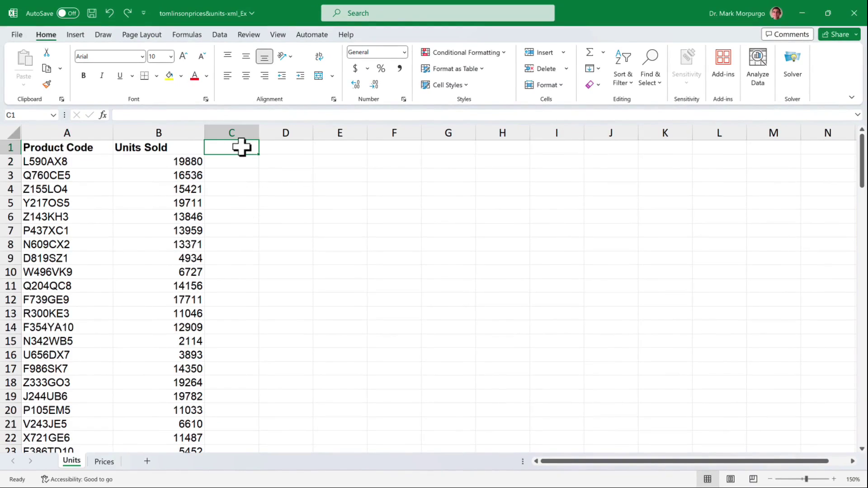
text(Pric)
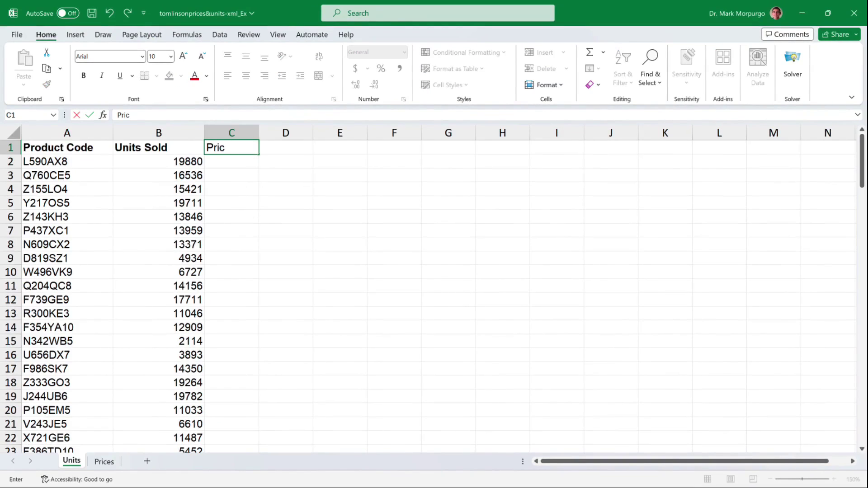
text(e)
key(ctrl+Return)
key(ctrl+b)
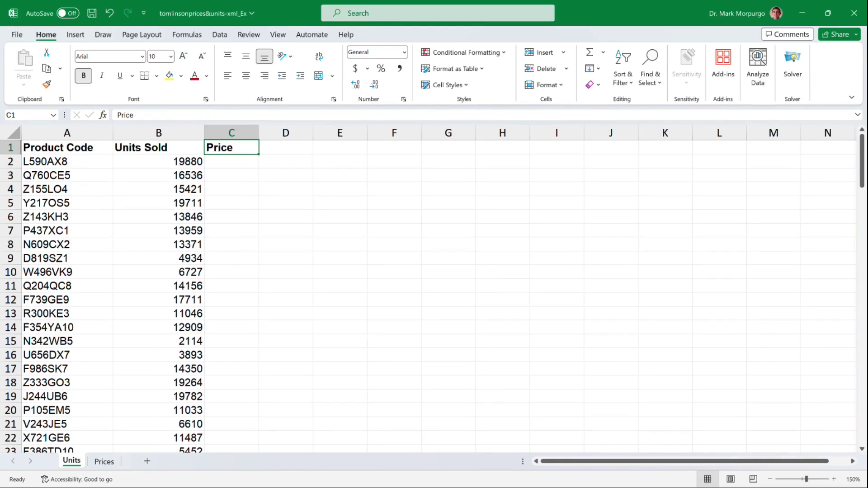
Begin an XLOOKUP formula in C2 using A2's product code as the lookup value
click(235, 165)
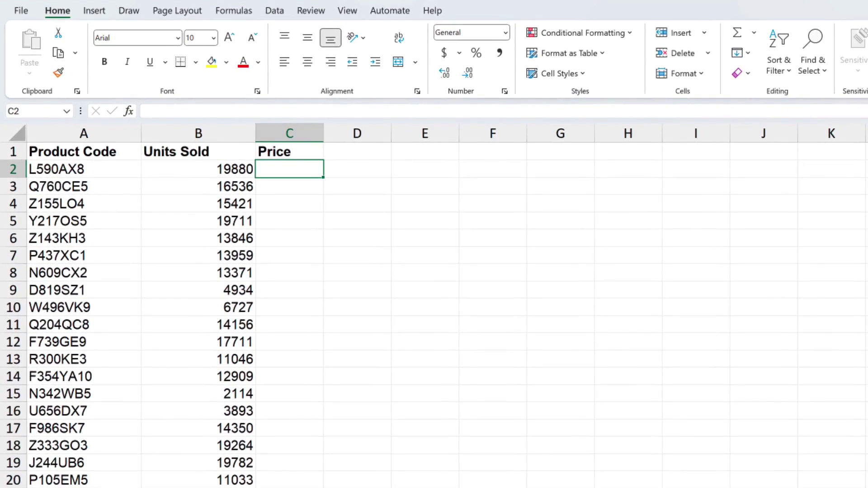
text(=x)
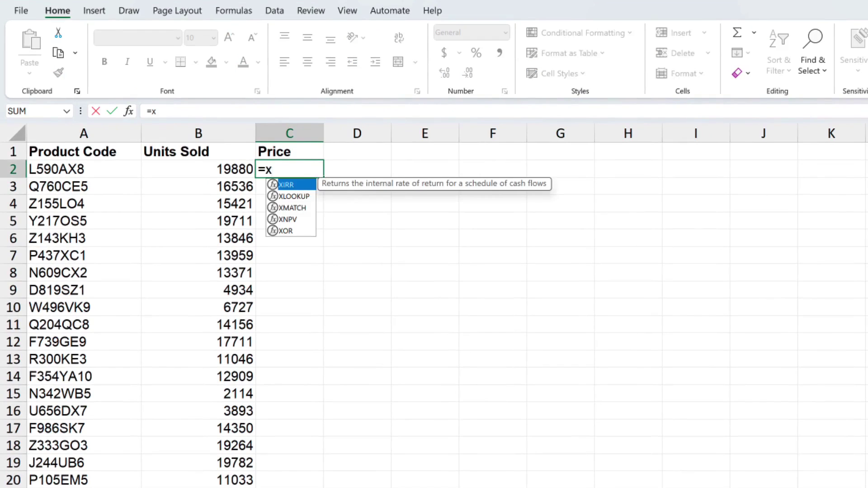
key(Down)
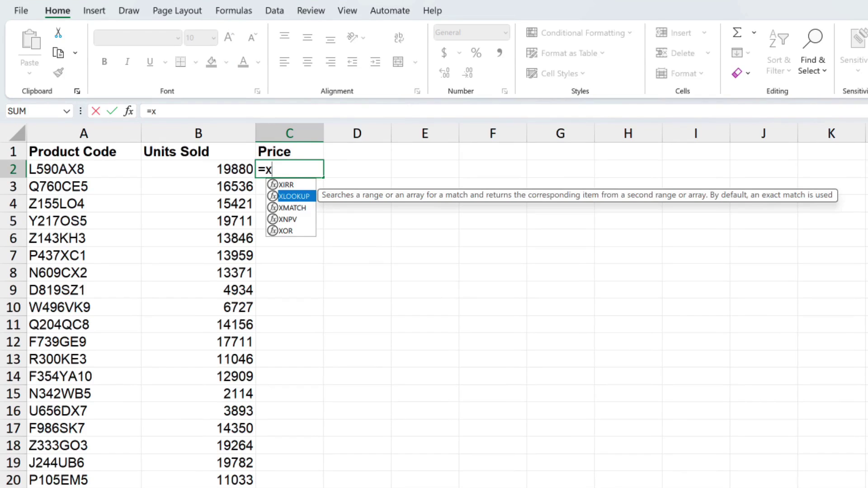
key(Tab)
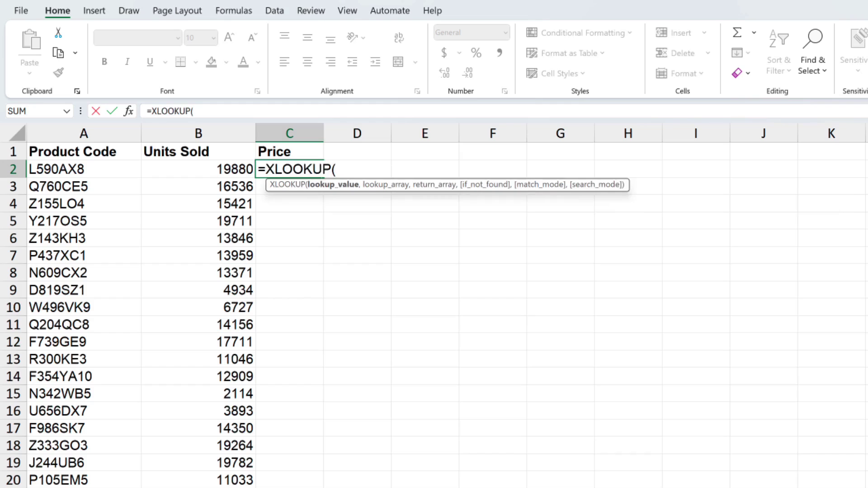
click(47, 170)
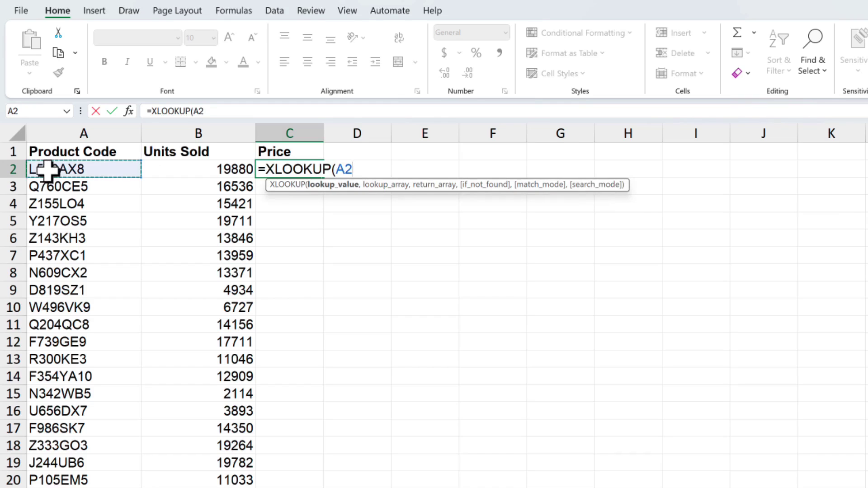
text(,)
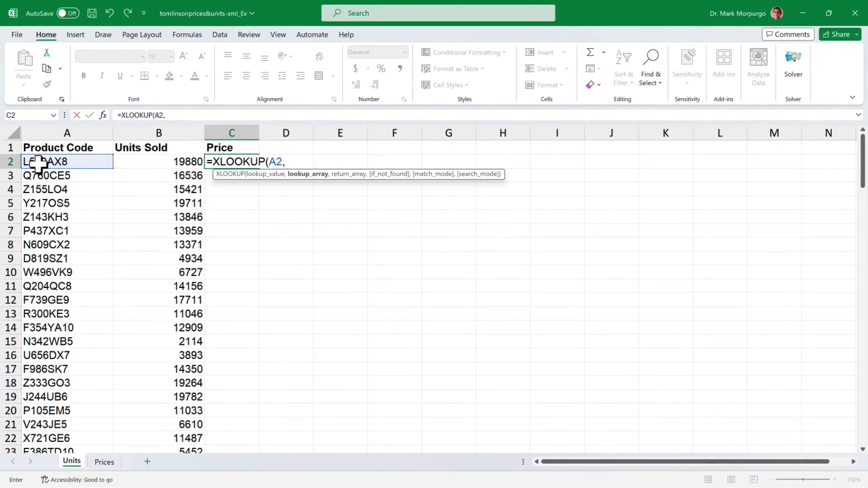
Set the lookup array to the absolute range Prices!$A$2:$A$124
click(109, 462)
click(64, 163)
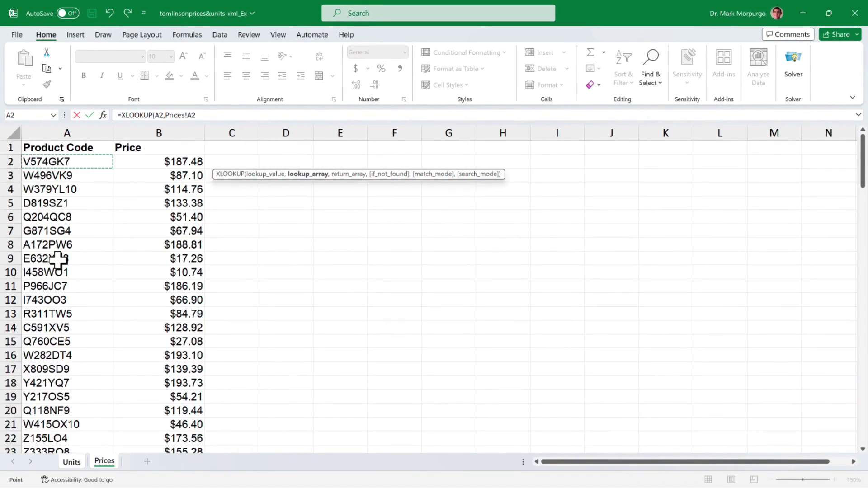
scroll(58, 256, down, 20)
scroll(58, 260, down, 15)
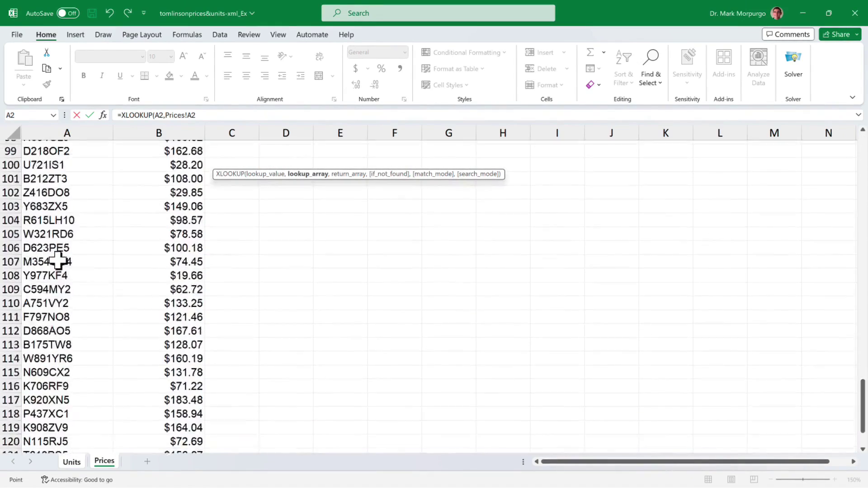
shift+click(54, 334)
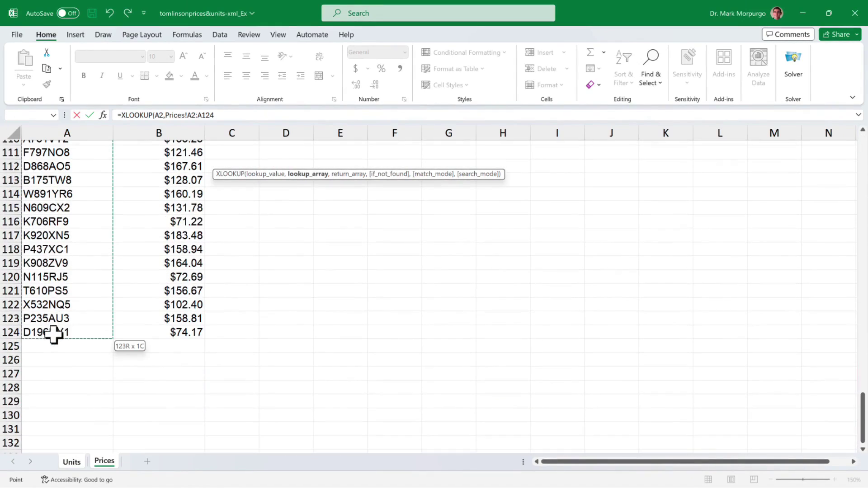
key(F4)
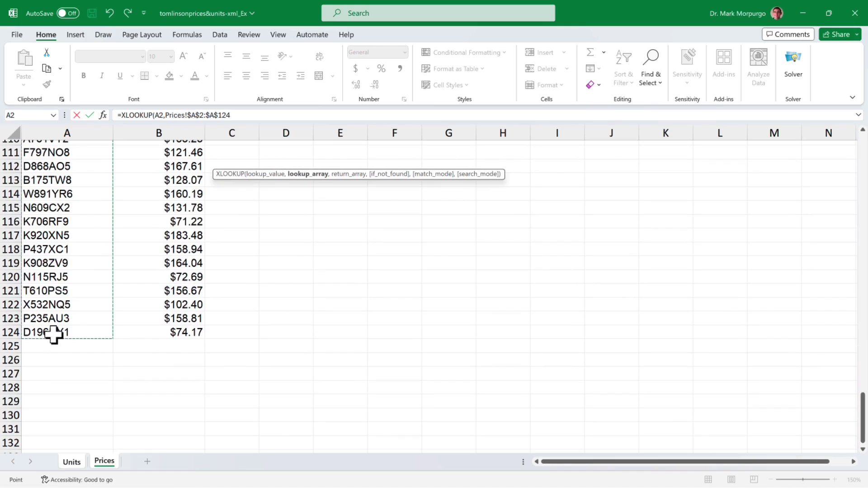
text(,)
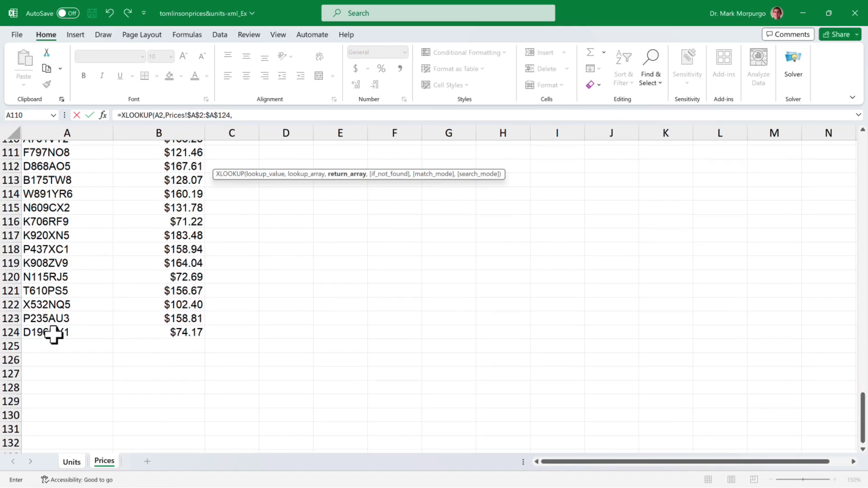
Set the return array to absolute Prices!$B$2:$B$124 and commit, giving 193.35
click(159, 334)
scroll(158, 334, up, 14)
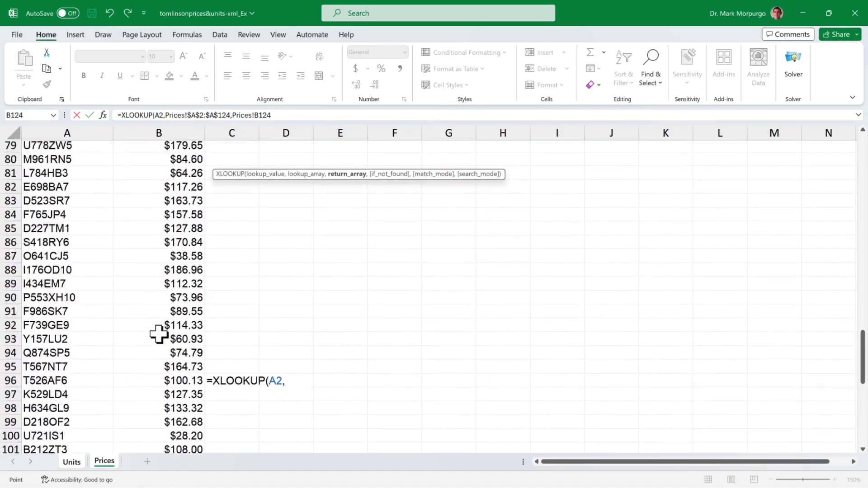
scroll(158, 334, up, 12)
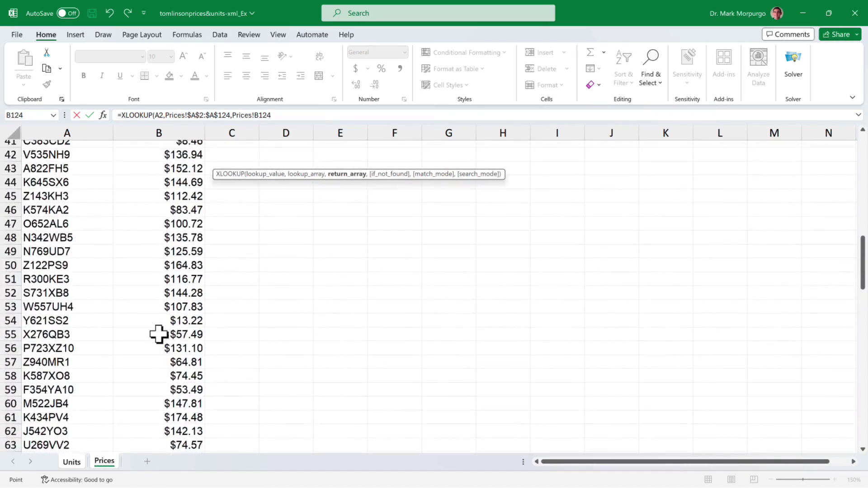
scroll(159, 335, up, 10)
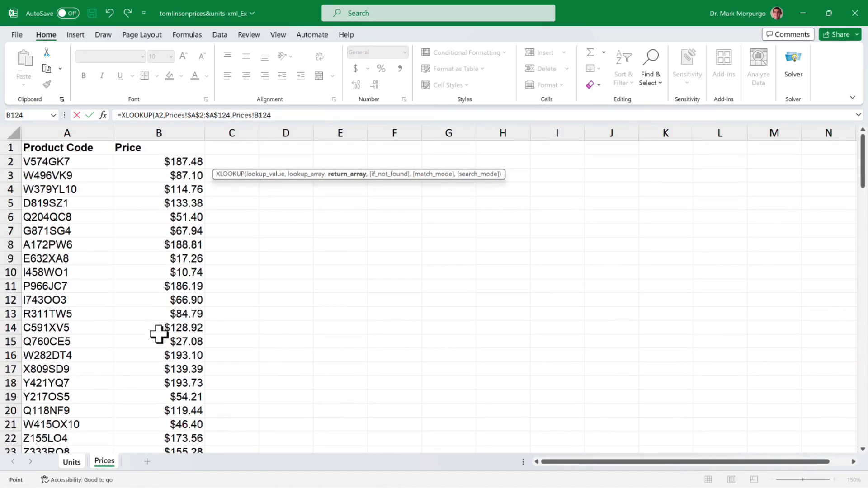
shift+click(171, 162)
key(F4)
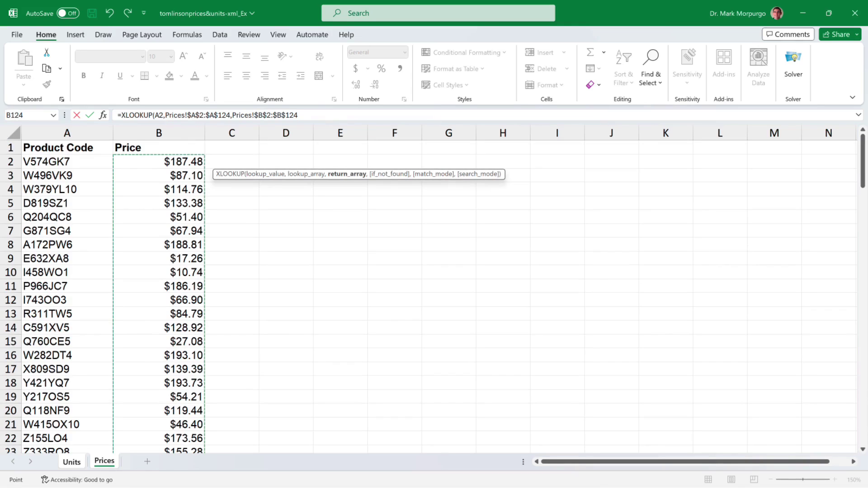
key(Return)
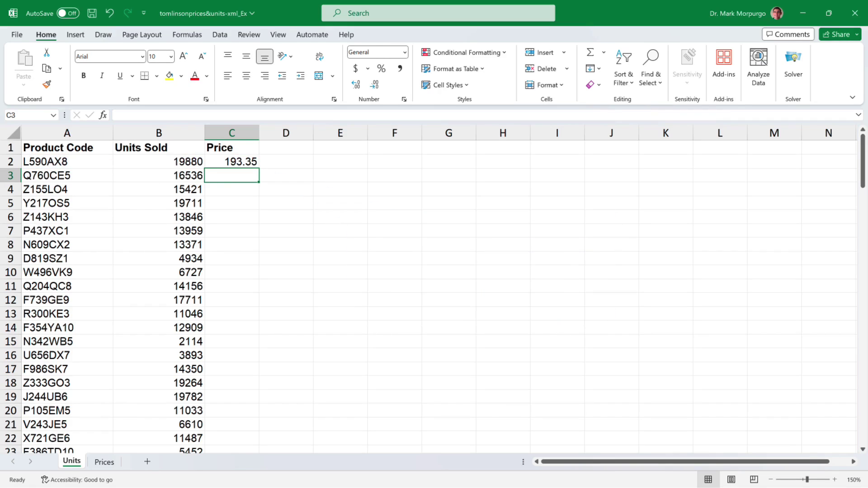
Fill the price formula down column C, shade it light blue, and apply Accounting format
key(Up)
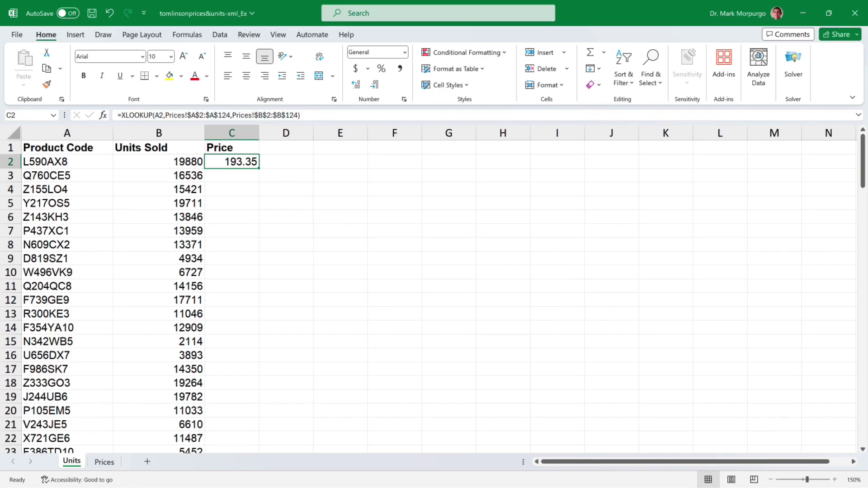
double_click(259, 170)
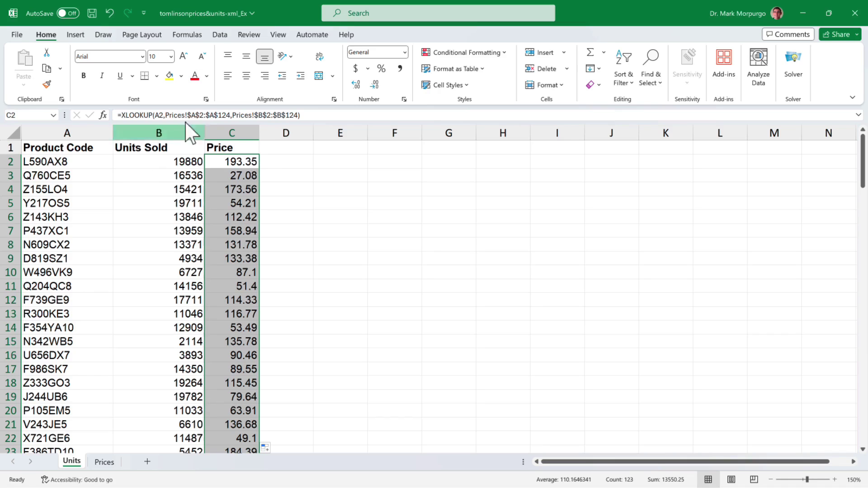
click(180, 76)
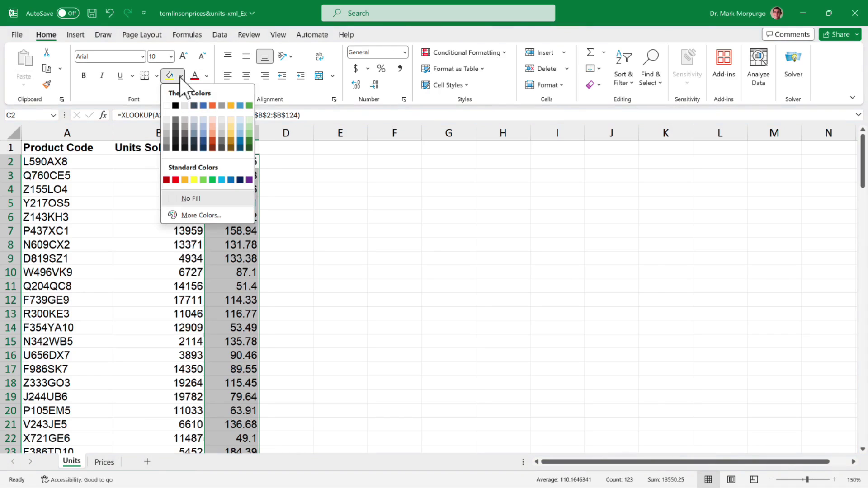
click(203, 126)
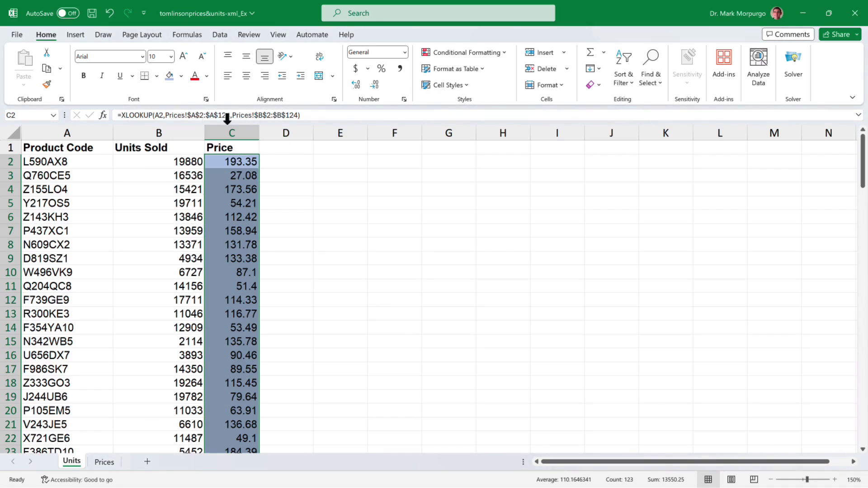
click(404, 52)
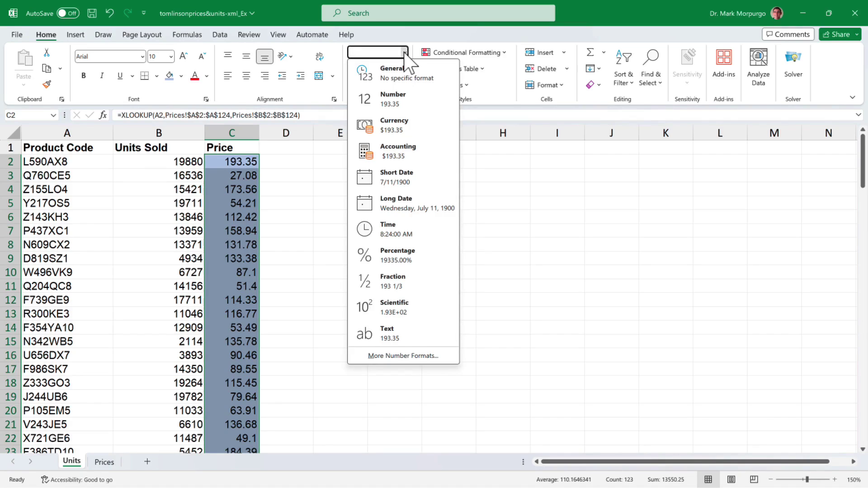
click(403, 155)
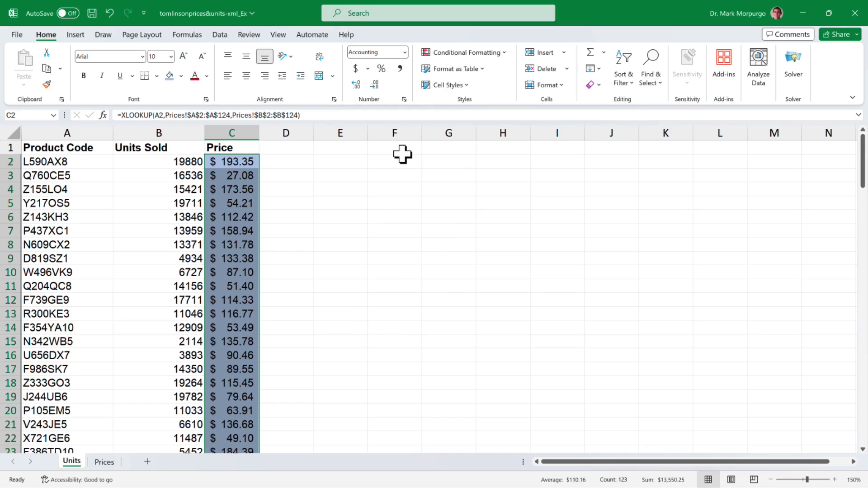
Add a bold 'Total Sales' header in D1 and autofit column D to it
click(289, 150)
text(Tot)
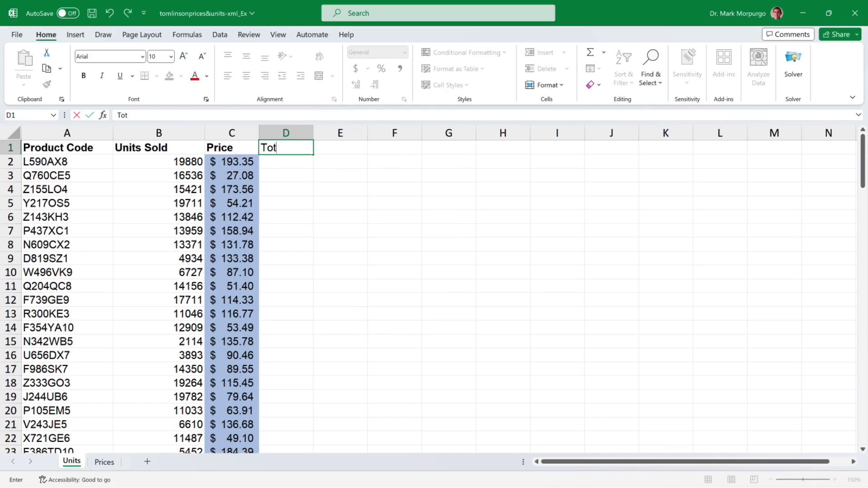
text(al Sales)
key(Left)
click(289, 149)
key(ctrl+b)
double_click(313, 133)
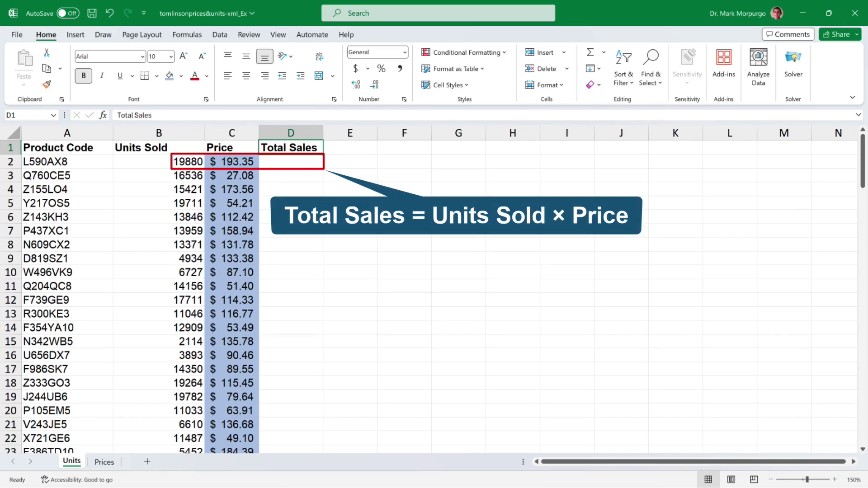
Enter =B2*C2 in D2 to multiply Units Sold by Price
click(309, 163)
text(=)
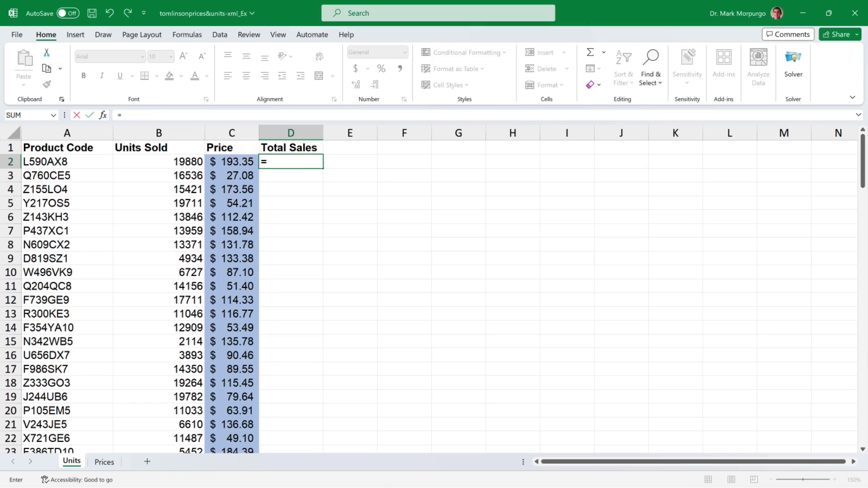
key(Left)
key(Left)
text(*)
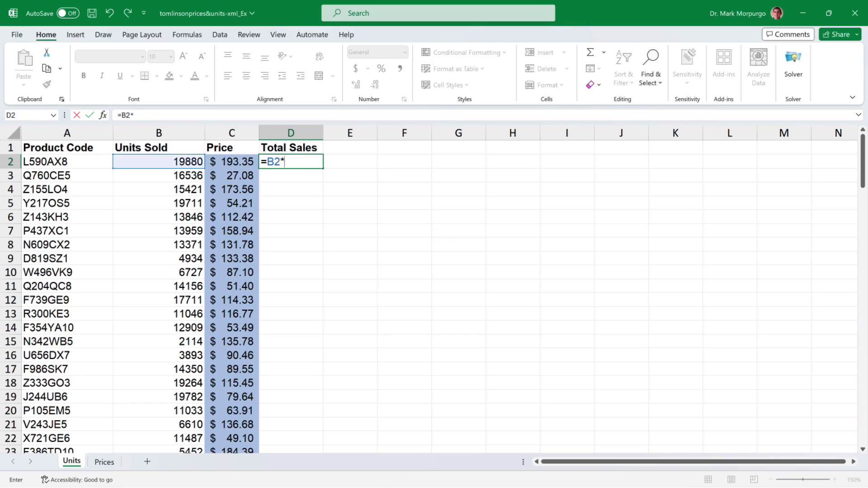
key(Left)
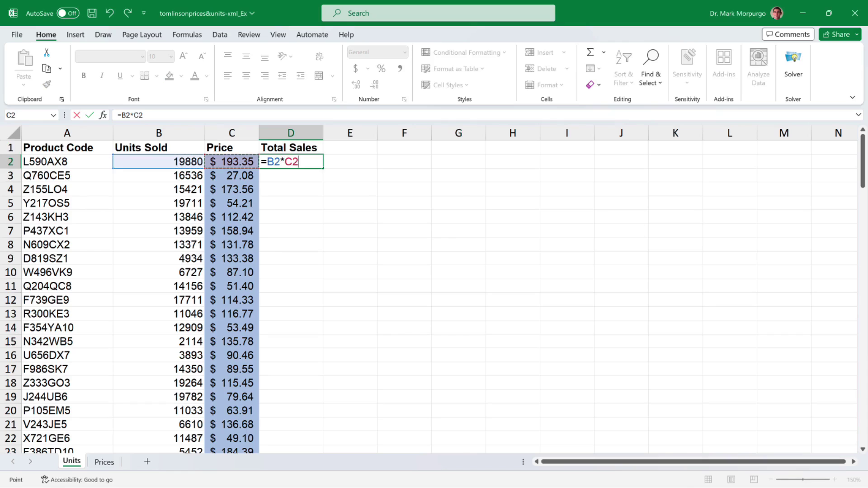
key(Return)
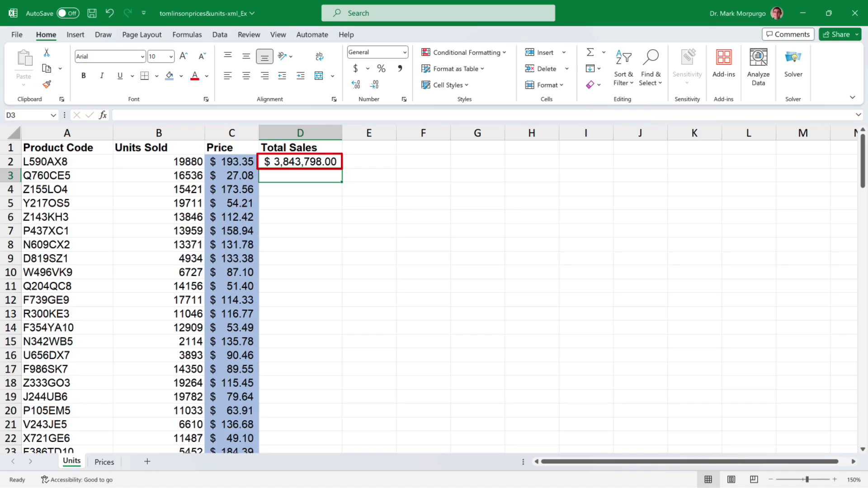
Copy D2's =B2*C2 formula down to row 124 and check the filled column
click(309, 162)
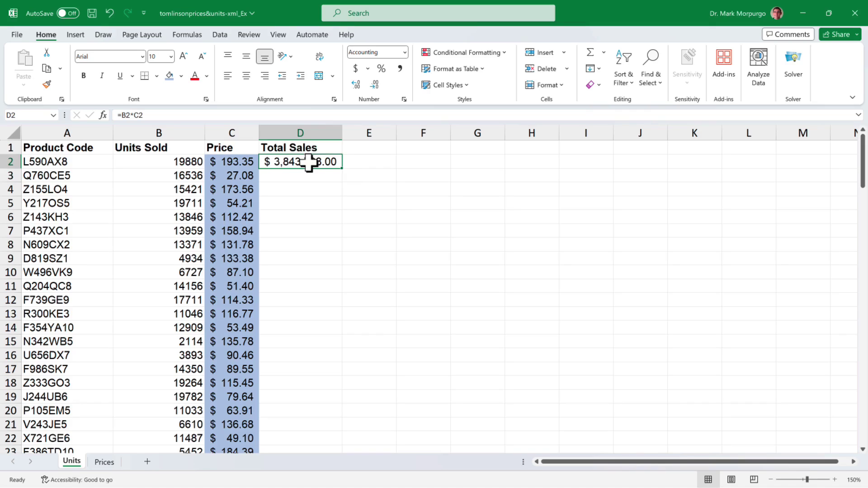
double_click(344, 170)
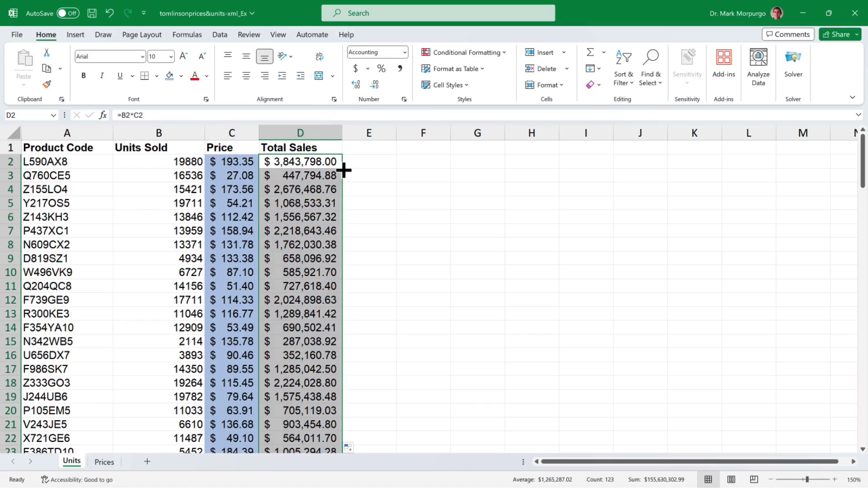
scroll(343, 170, down, 18)
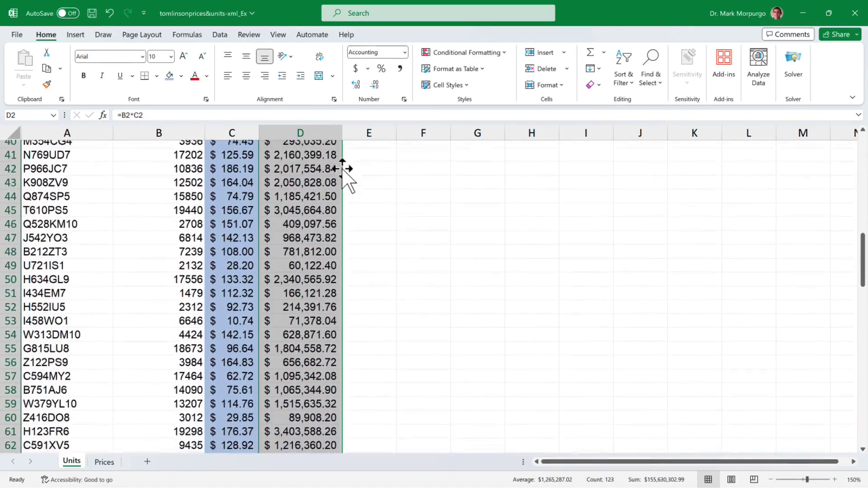
scroll(344, 169, down, 19)
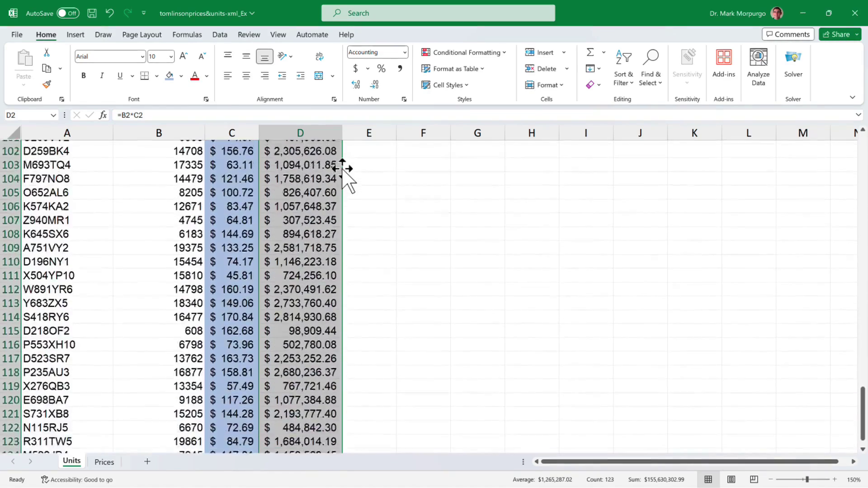
scroll(343, 170, up, 1)
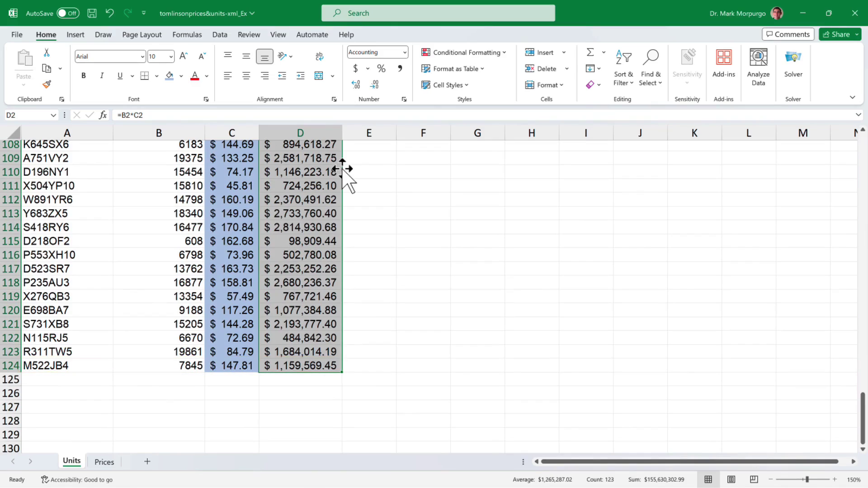
scroll(342, 172, up, 20)
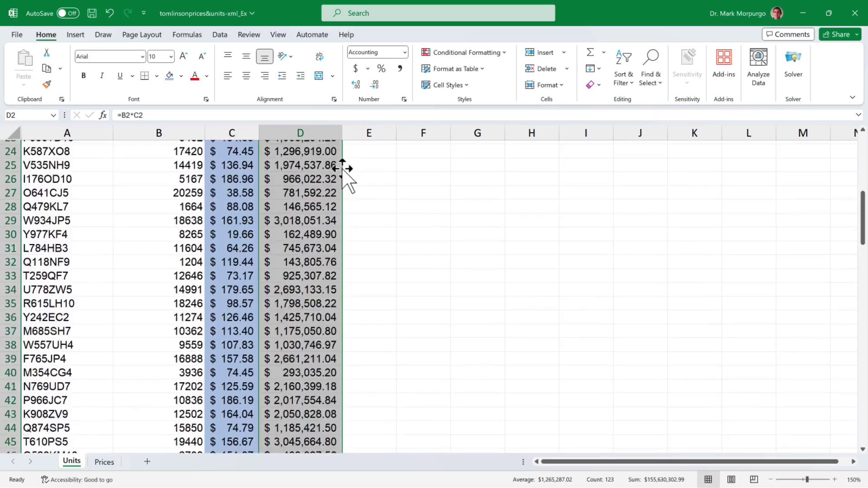
scroll(343, 170, up, 2)
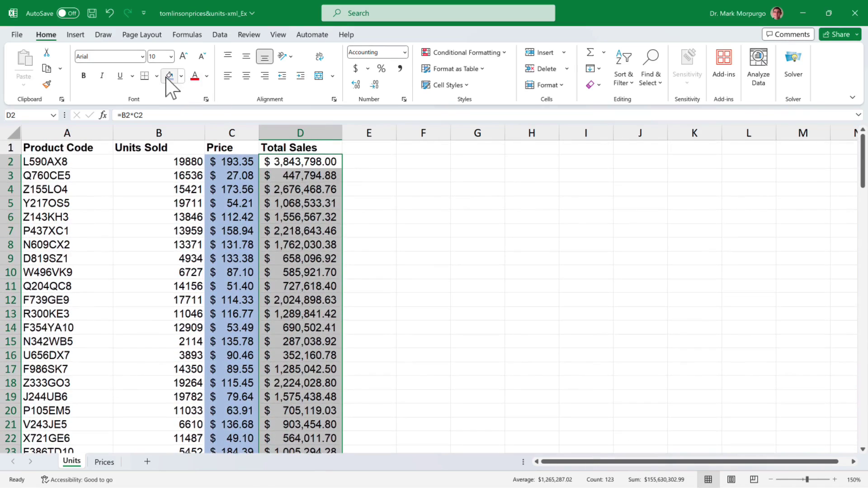
Shade the Total Sales cells blue and select the whole table A1:D124
click(169, 76)
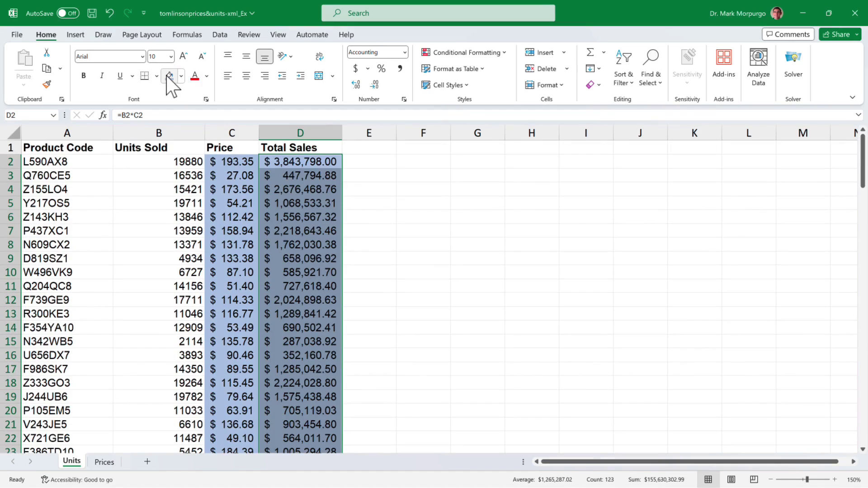
click(75, 154)
key(ctrl+shift+End)
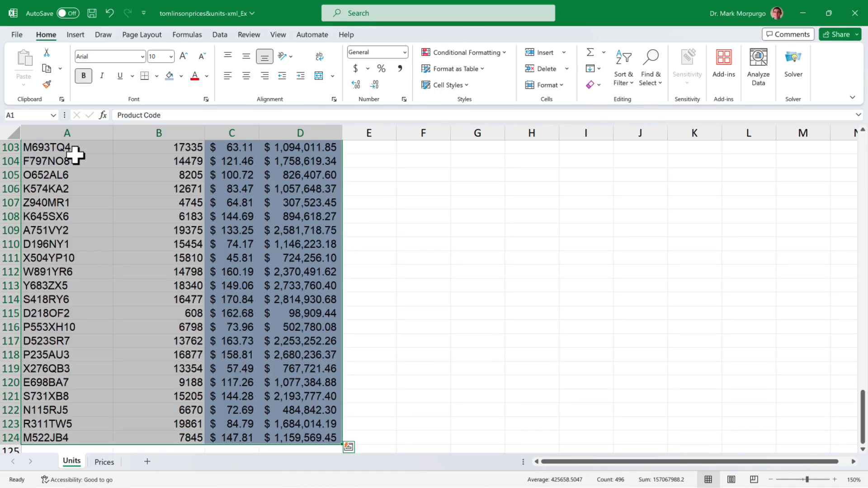
Sort the table A to Z by the Product Code column in the Sort dialog
click(220, 36)
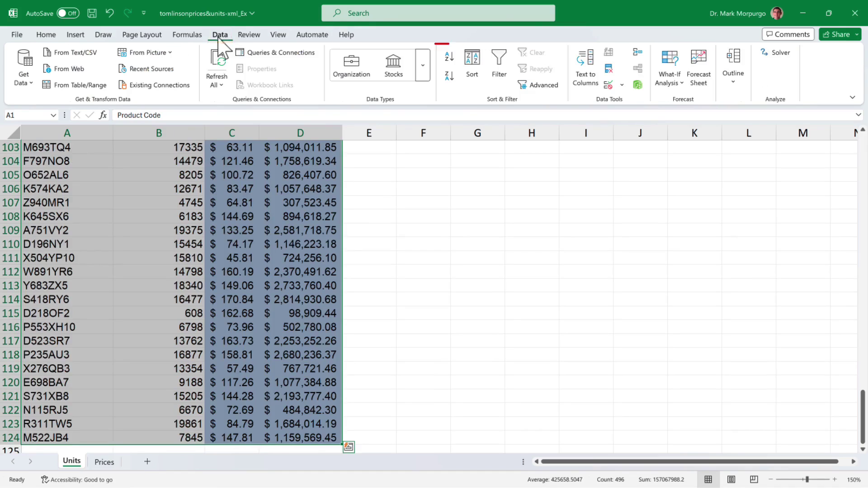
click(473, 68)
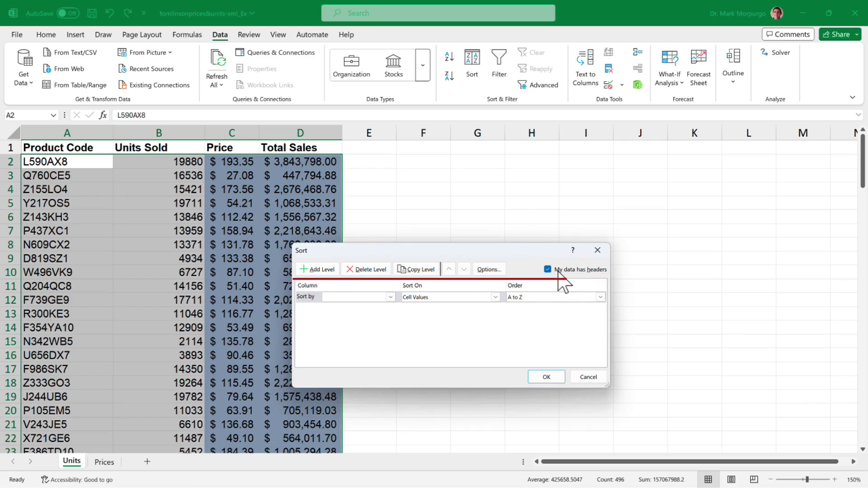
click(391, 297)
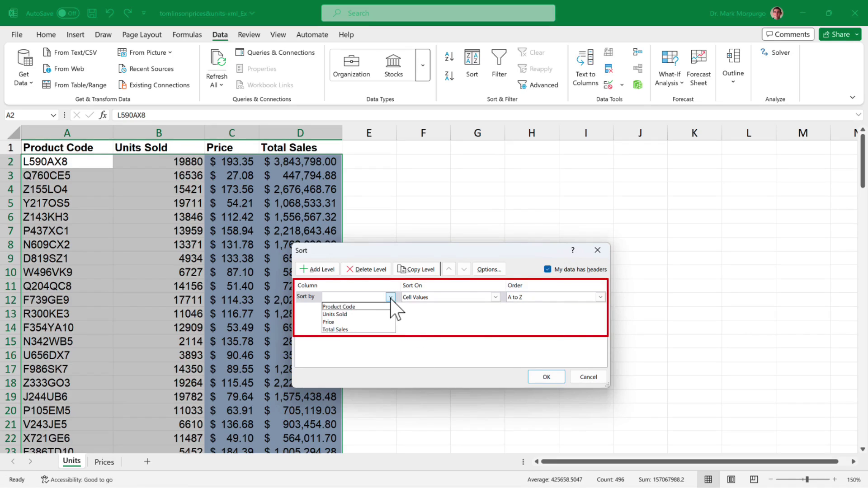
click(344, 306)
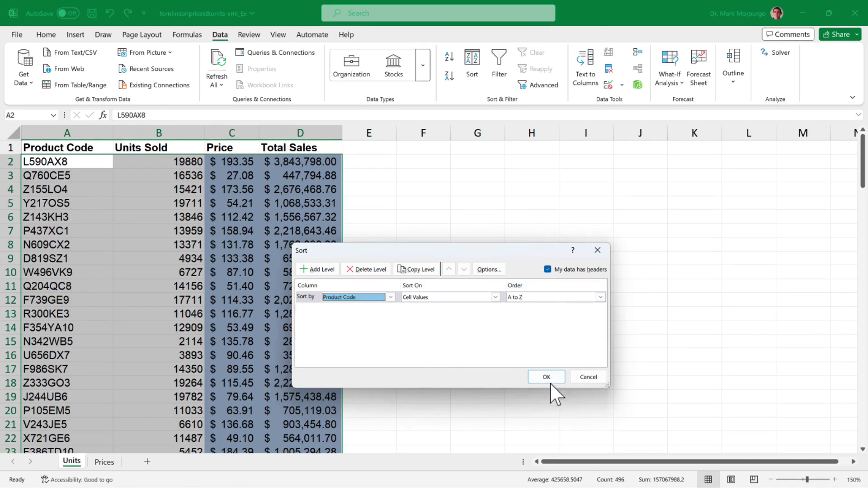
click(547, 377)
scroll(57, 156, down, 20)
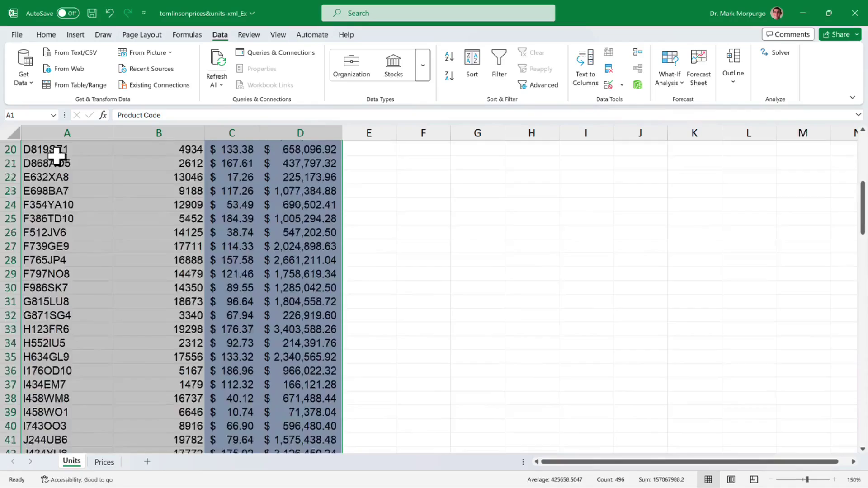
Type 'Total sales of all product codes beginning with the letter K' into A126
click(67, 256)
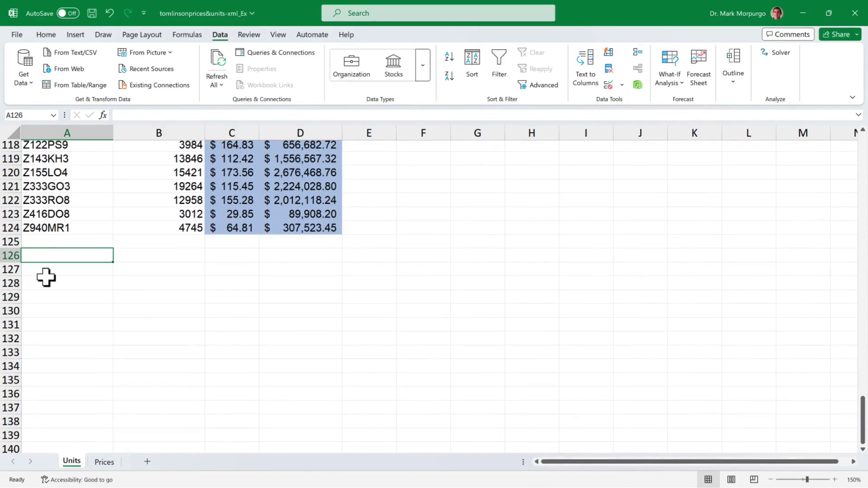
text(Total sales of all pr)
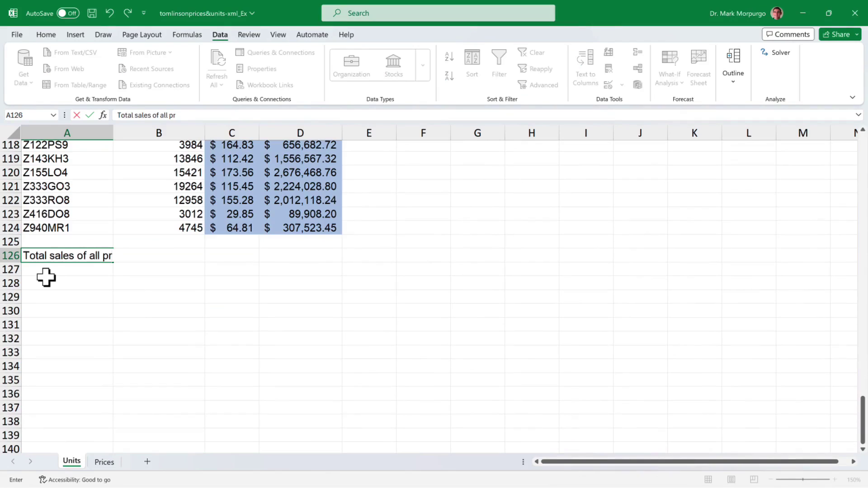
text(oduct codes beginni)
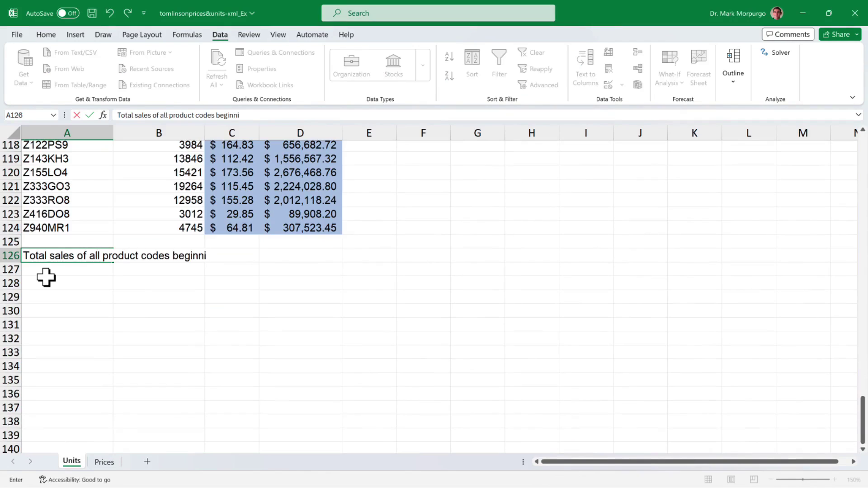
key(BackSpace)
key(BackSpace)
key(BackSpace)
key(BackSpace)
key(BackSpace)
key(BackSpace)
text(eginning with the letter K)
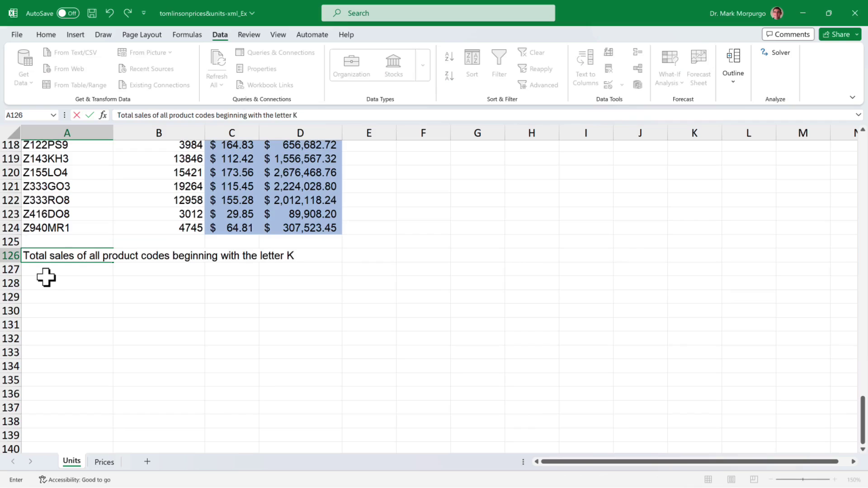
key(Return)
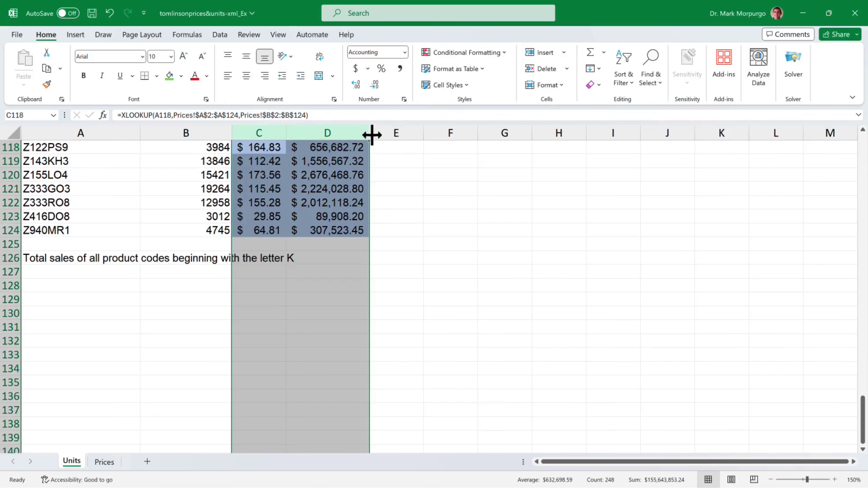
Drag the column border to widen columns C and D, then fill D126 green
drag(369, 132, 400, 132)
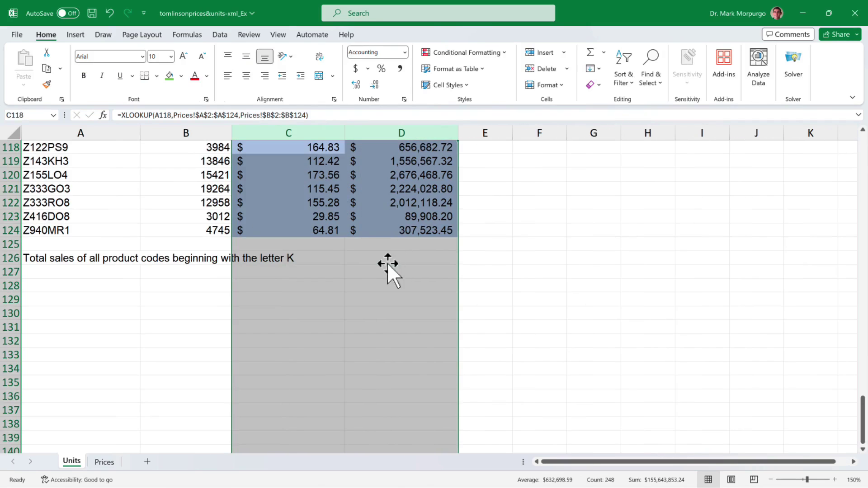
click(387, 263)
click(170, 77)
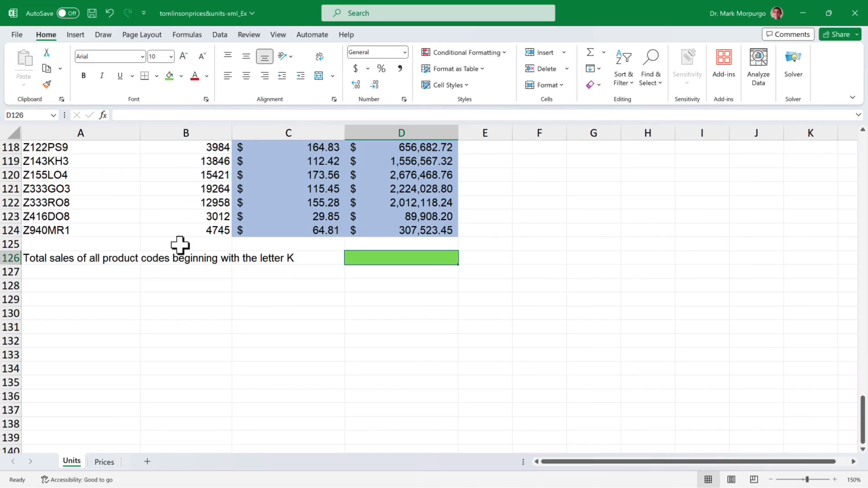
Enter =SUM(D45:D53) in D126, totalling the K-code sales to $9,547,266.57
text(=su)
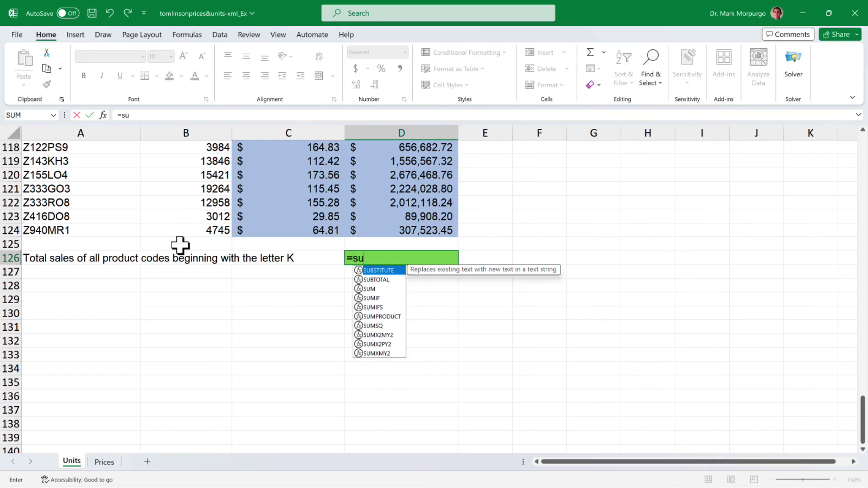
text(m)
key(Tab)
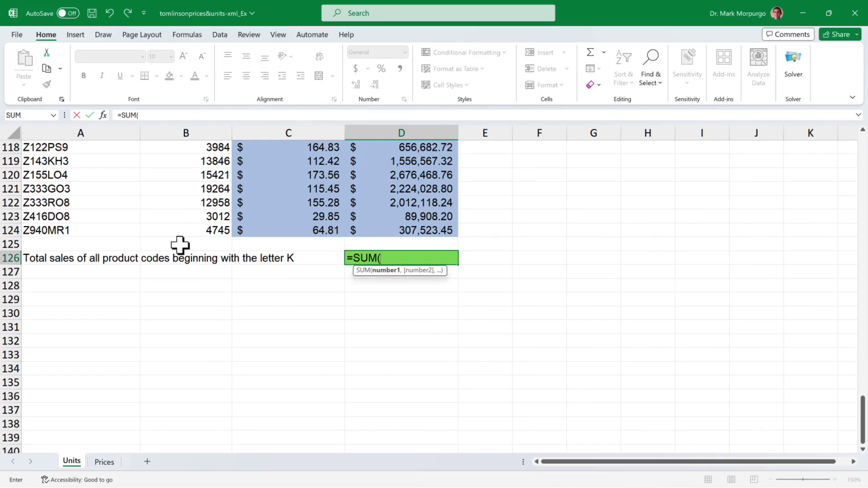
scroll(199, 285, up, 5)
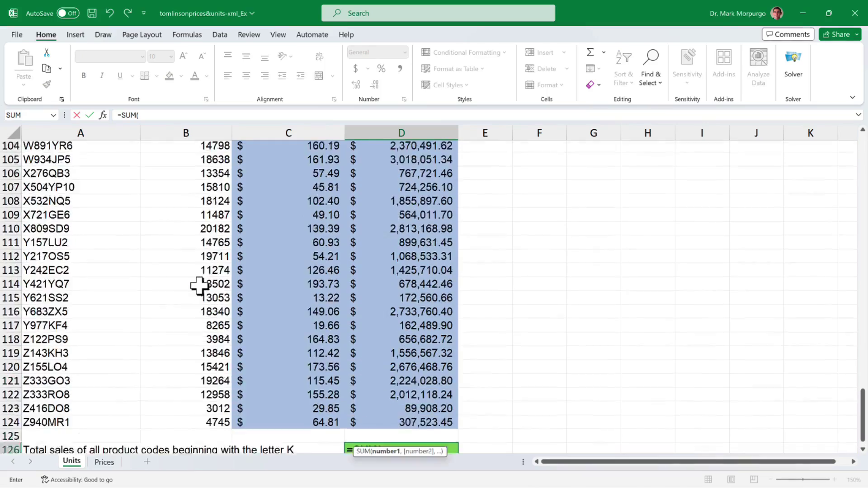
scroll(199, 285, up, 7)
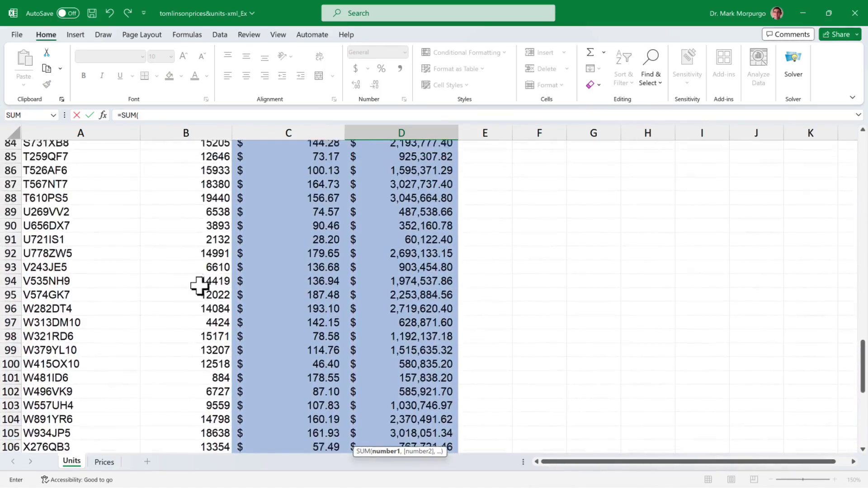
scroll(199, 284, up, 5)
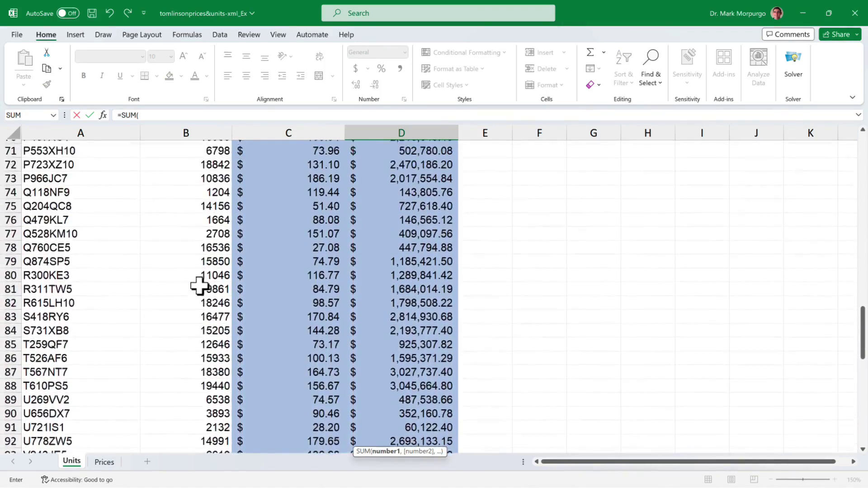
scroll(198, 284, up, 7)
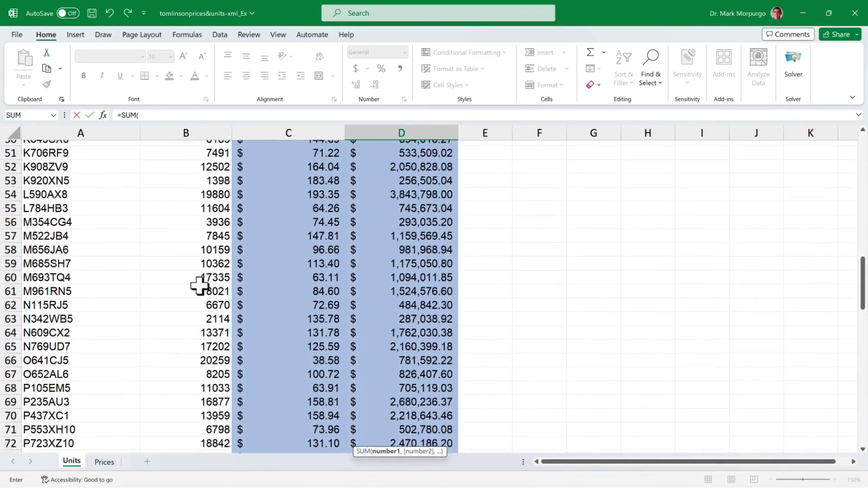
scroll(199, 285, up, 2)
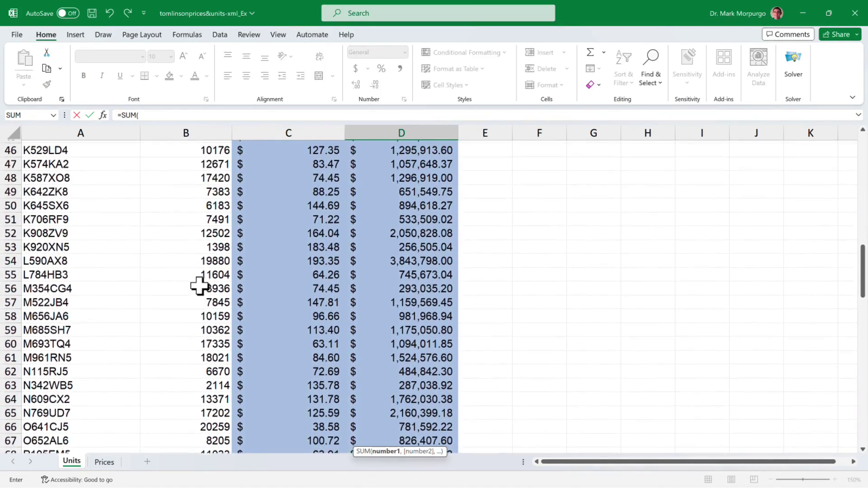
scroll(199, 286, up, 2)
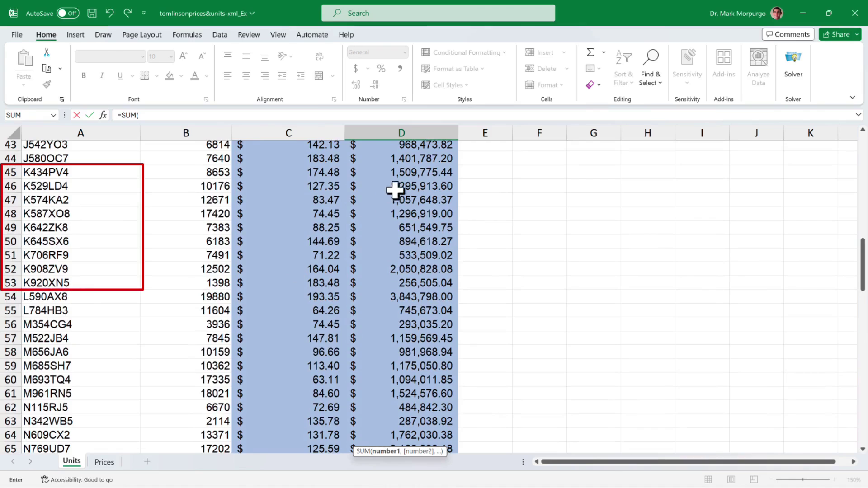
click(392, 173)
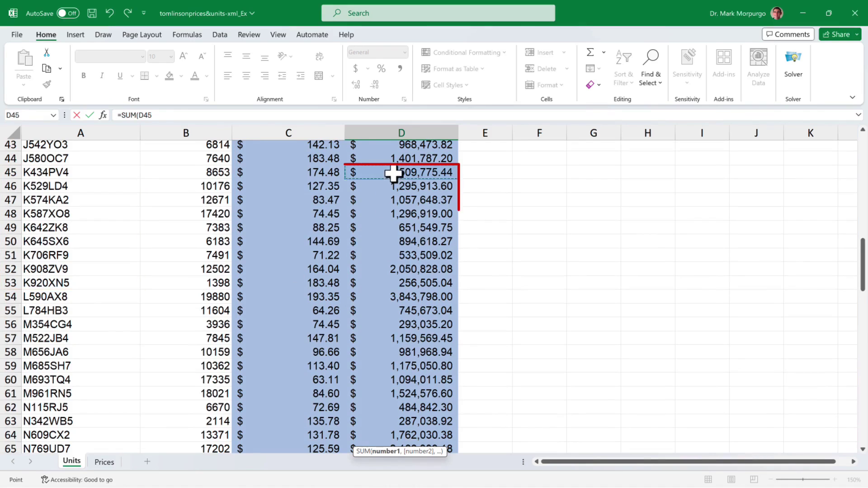
drag(392, 173, 382, 284)
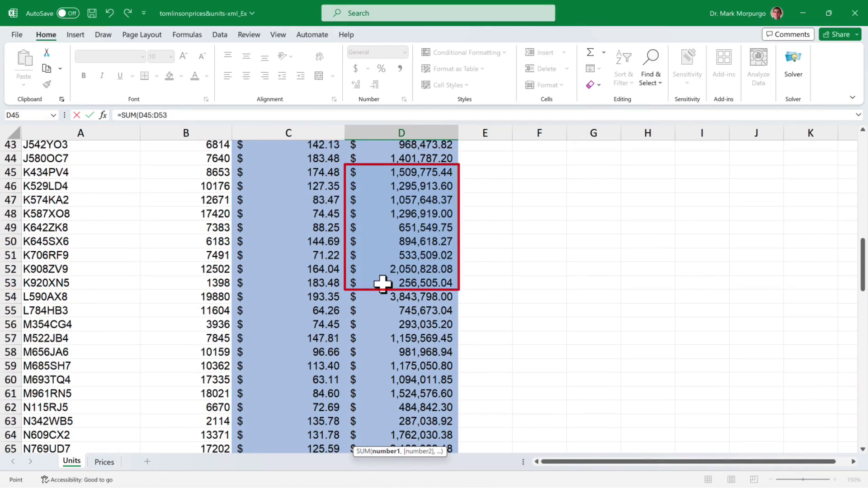
key(Return)
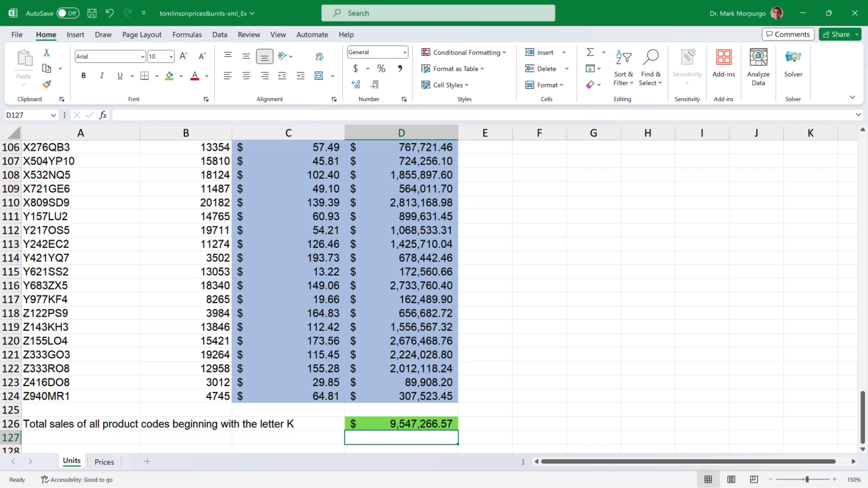
Remove both decimal places from D126 so the K-code total shows $9,547,267
click(401, 423)
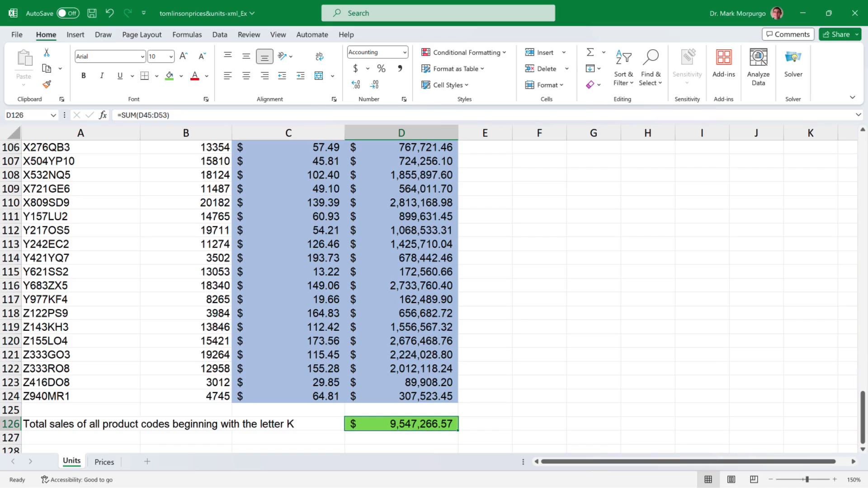
click(375, 86)
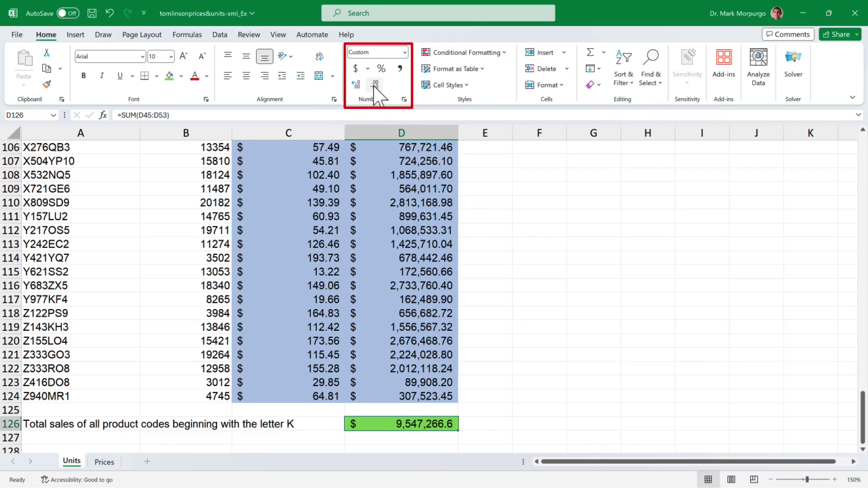
click(374, 86)
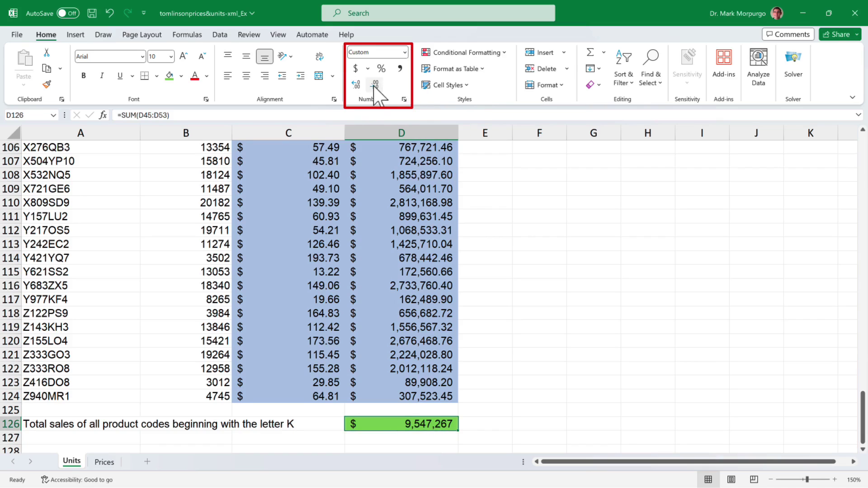